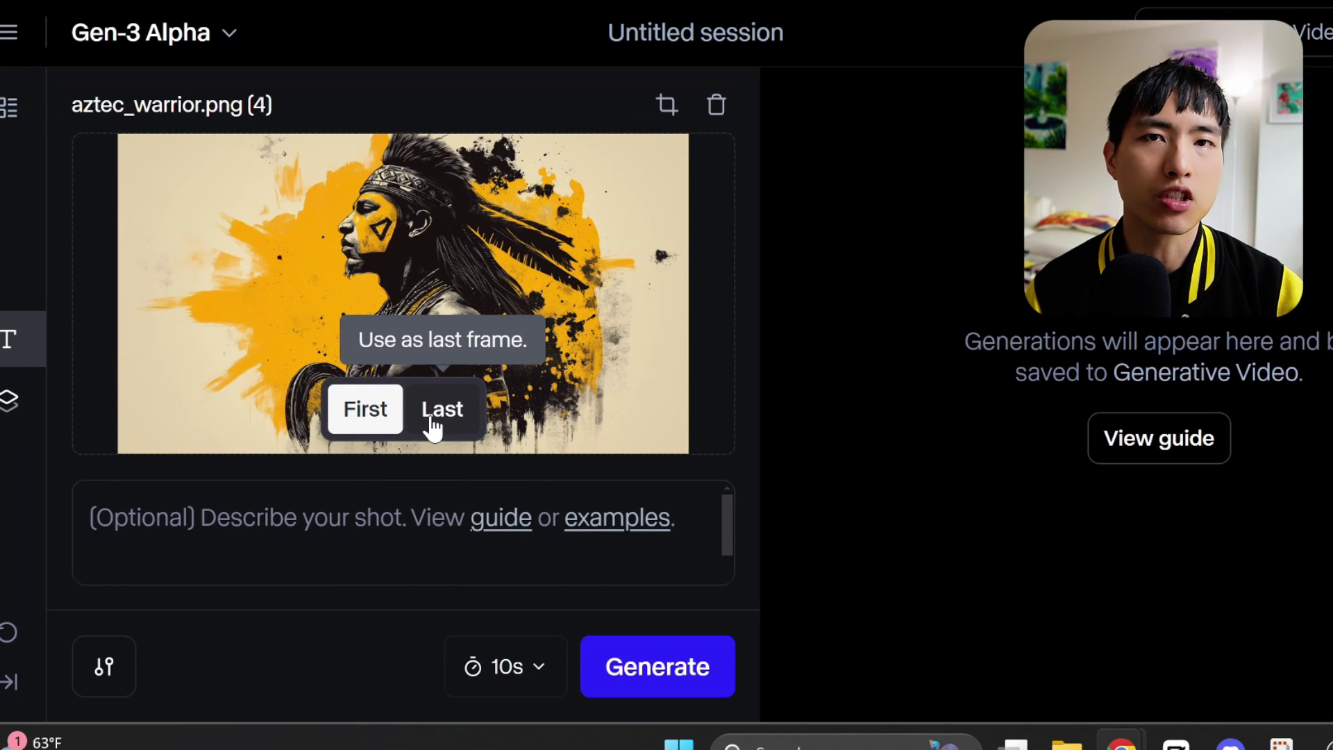
# - Review the prompt's style, stylize 500 and personalize parts, then add the skull pyramid and Aztec warrior references
pyautogui.click(433, 412)
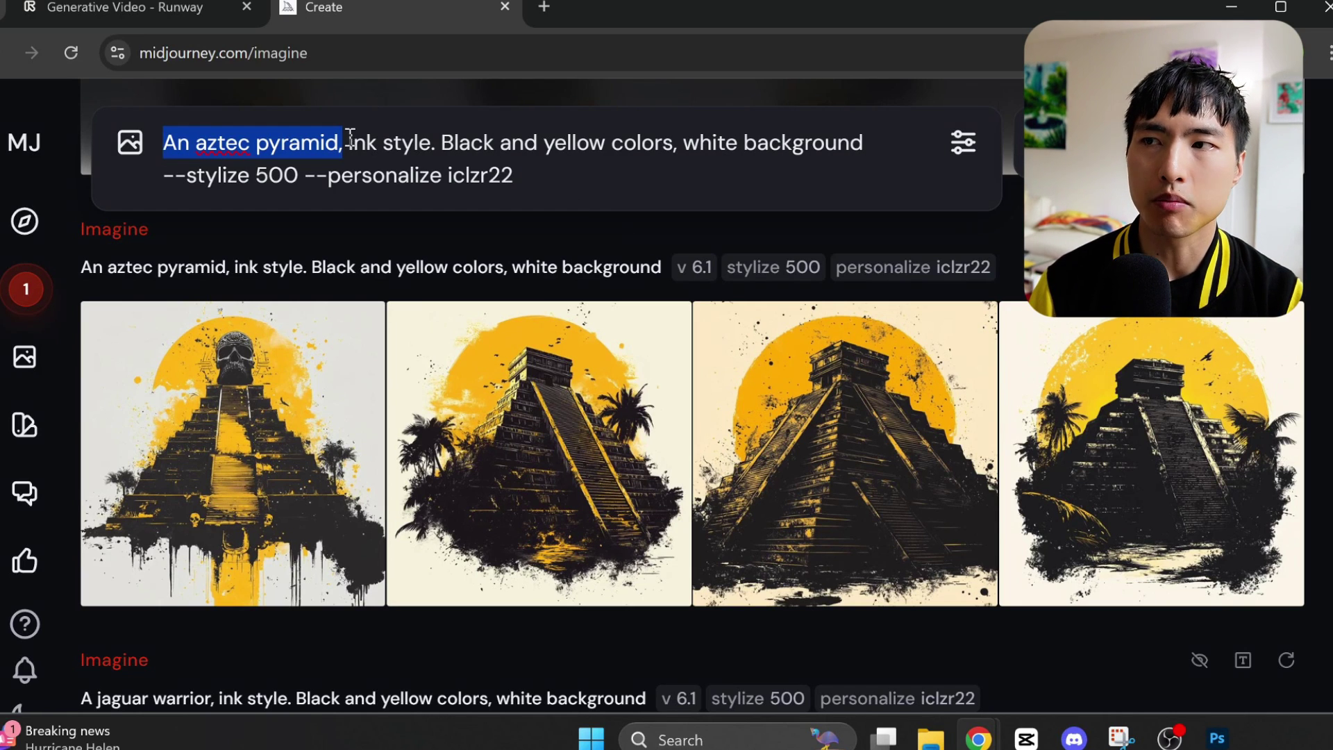
pyautogui.moveTo(349, 143); pyautogui.dragTo(863, 143)
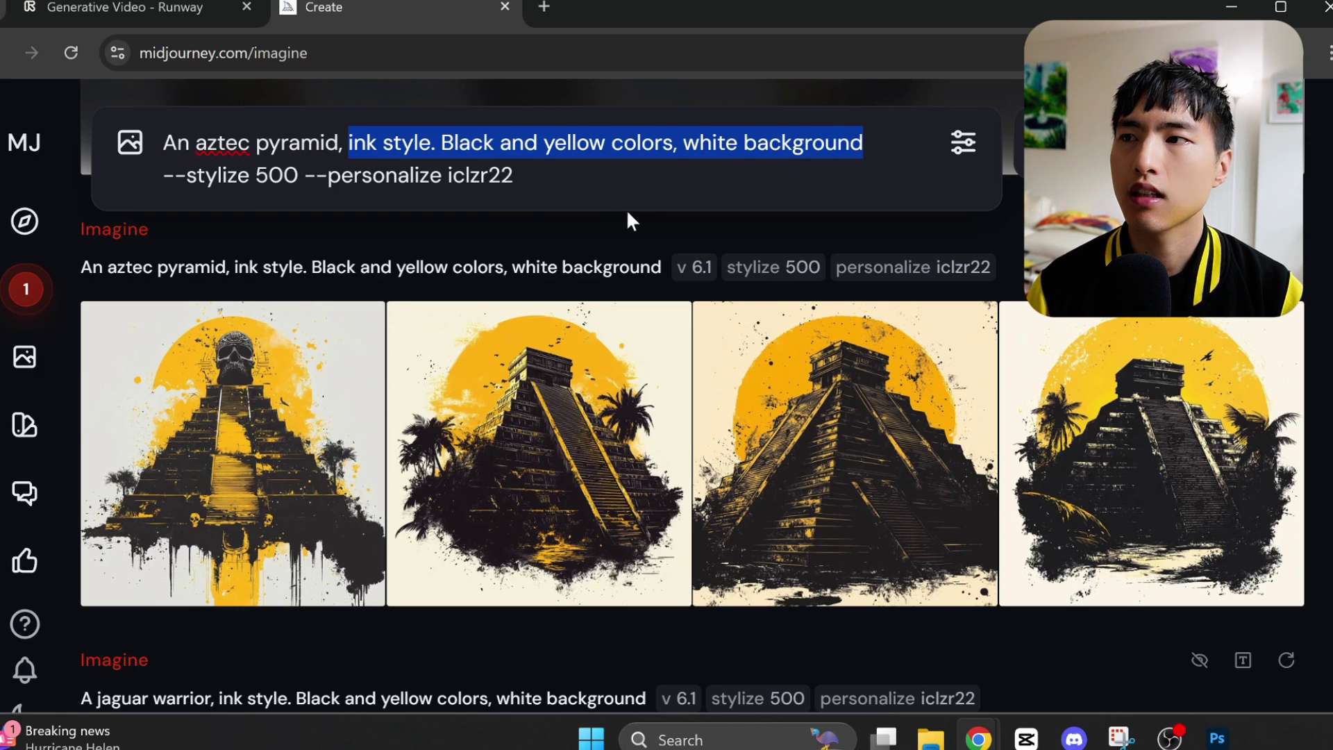
pyautogui.moveTo(298, 175); pyautogui.dragTo(166, 175)
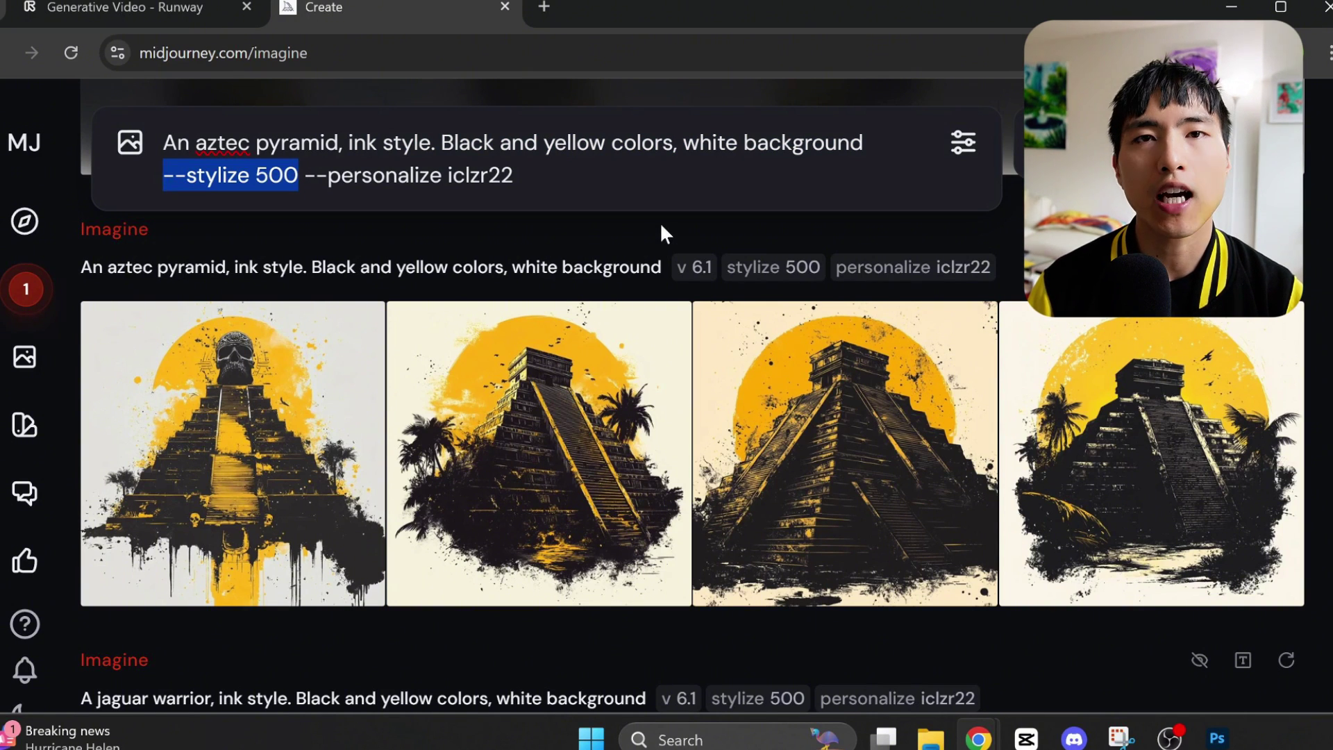
pyautogui.moveTo(570, 176); pyautogui.dragTo(306, 179)
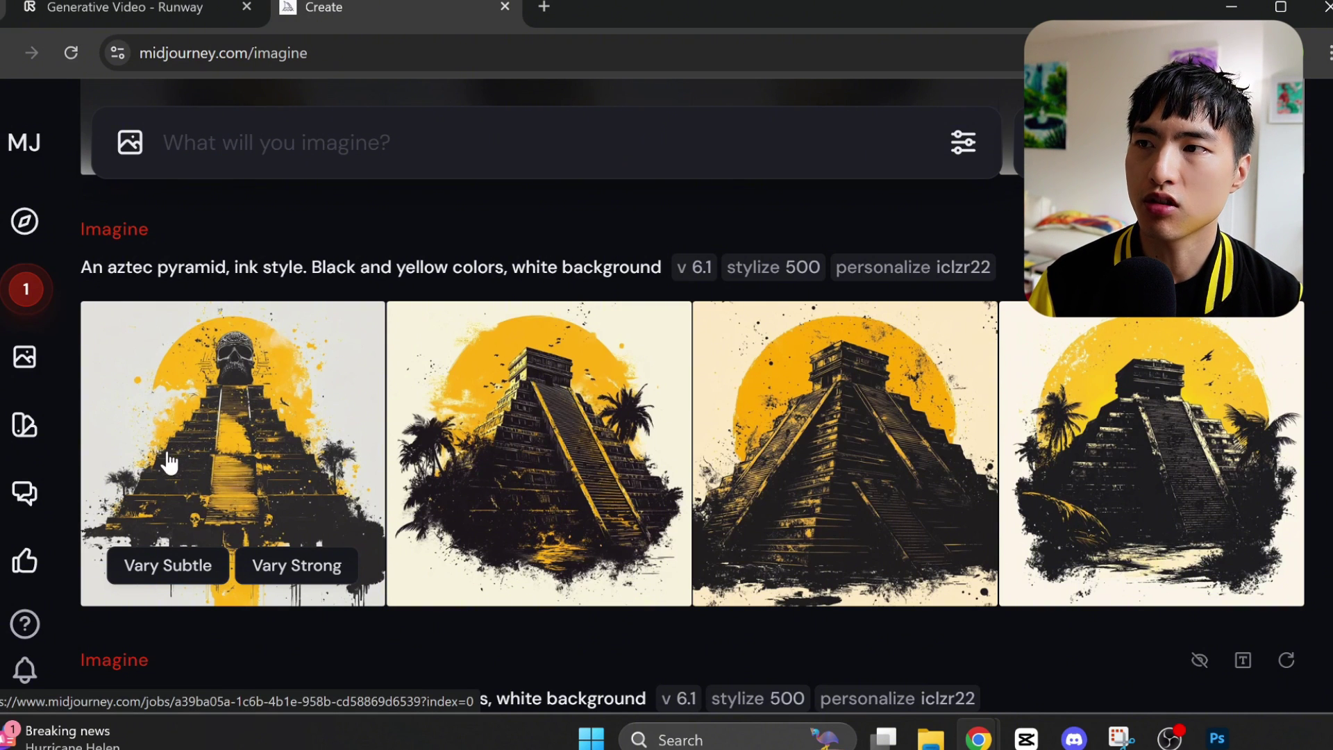
pyautogui.moveTo(153, 476); pyautogui.dragTo(167, 239)
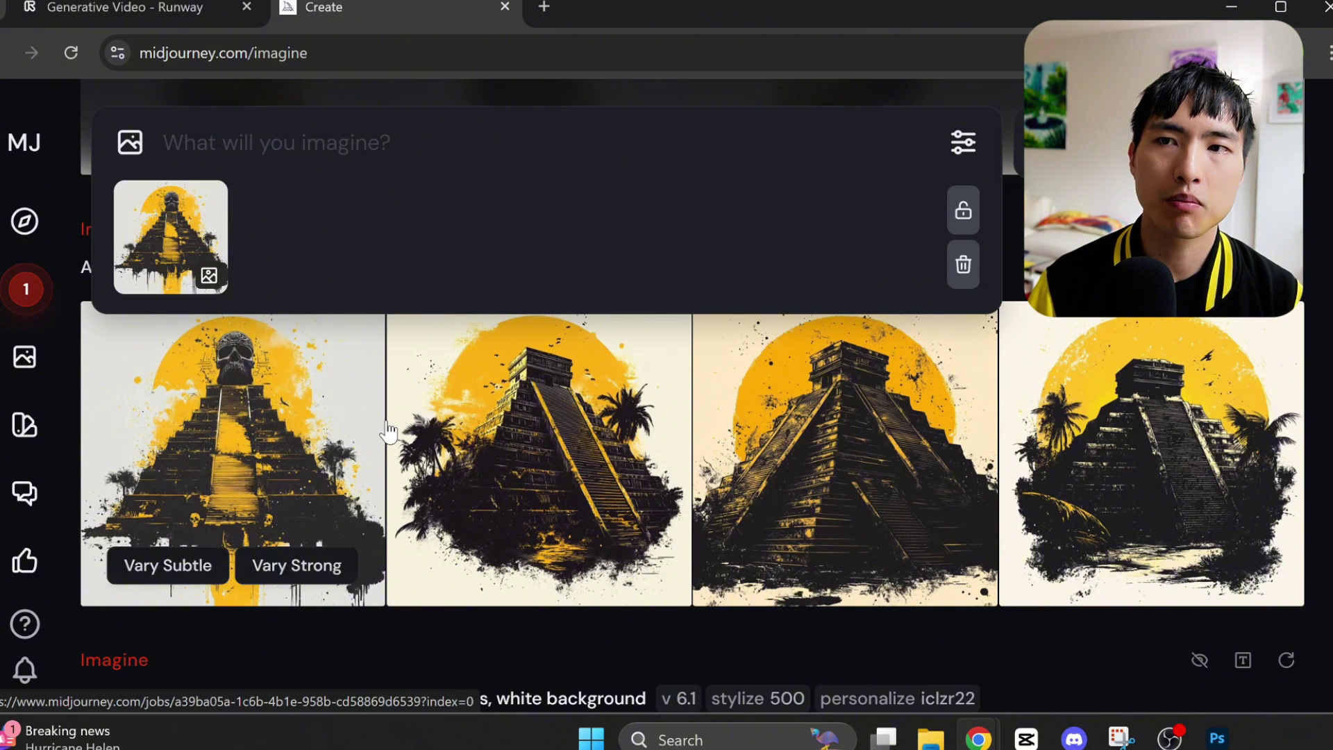
pyautogui.scroll(-5, 386, 455)
pyautogui.moveTo(538, 458)
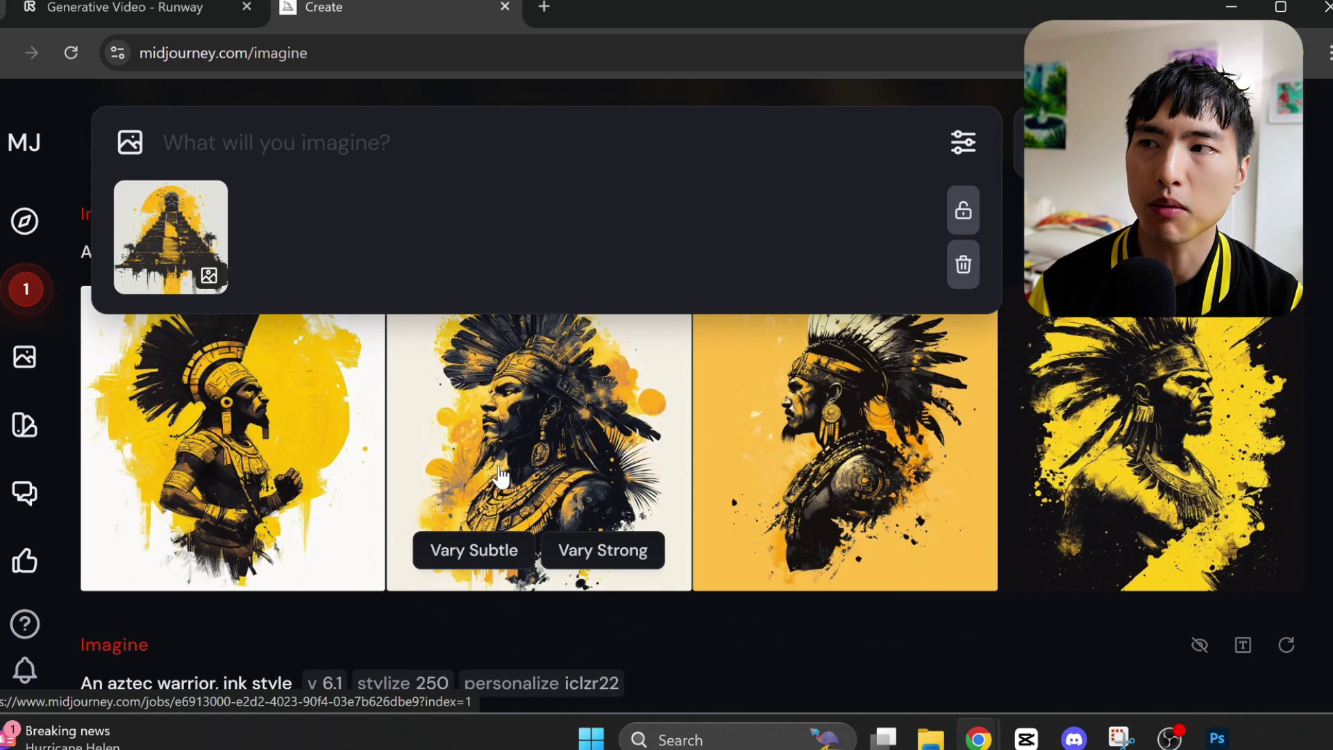
pyautogui.moveTo(498, 477); pyautogui.dragTo(288, 243)
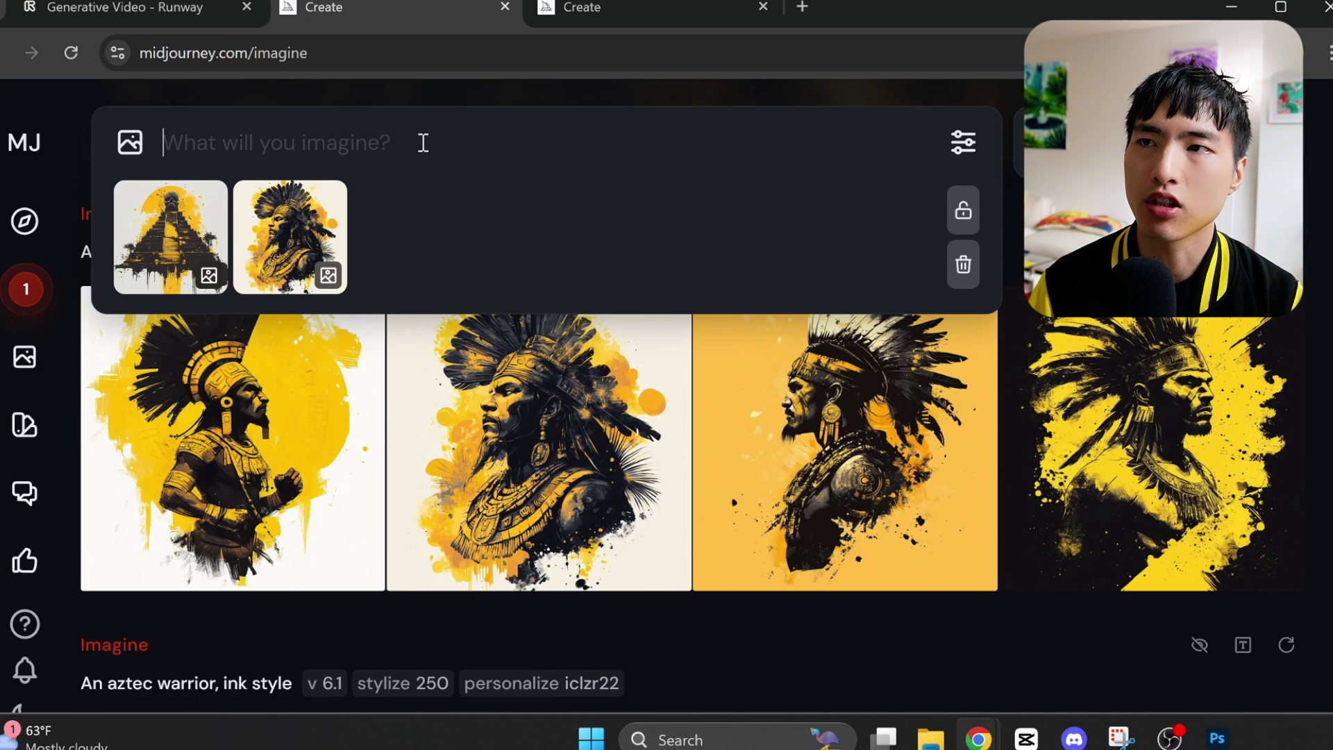
pyautogui.write('low a')
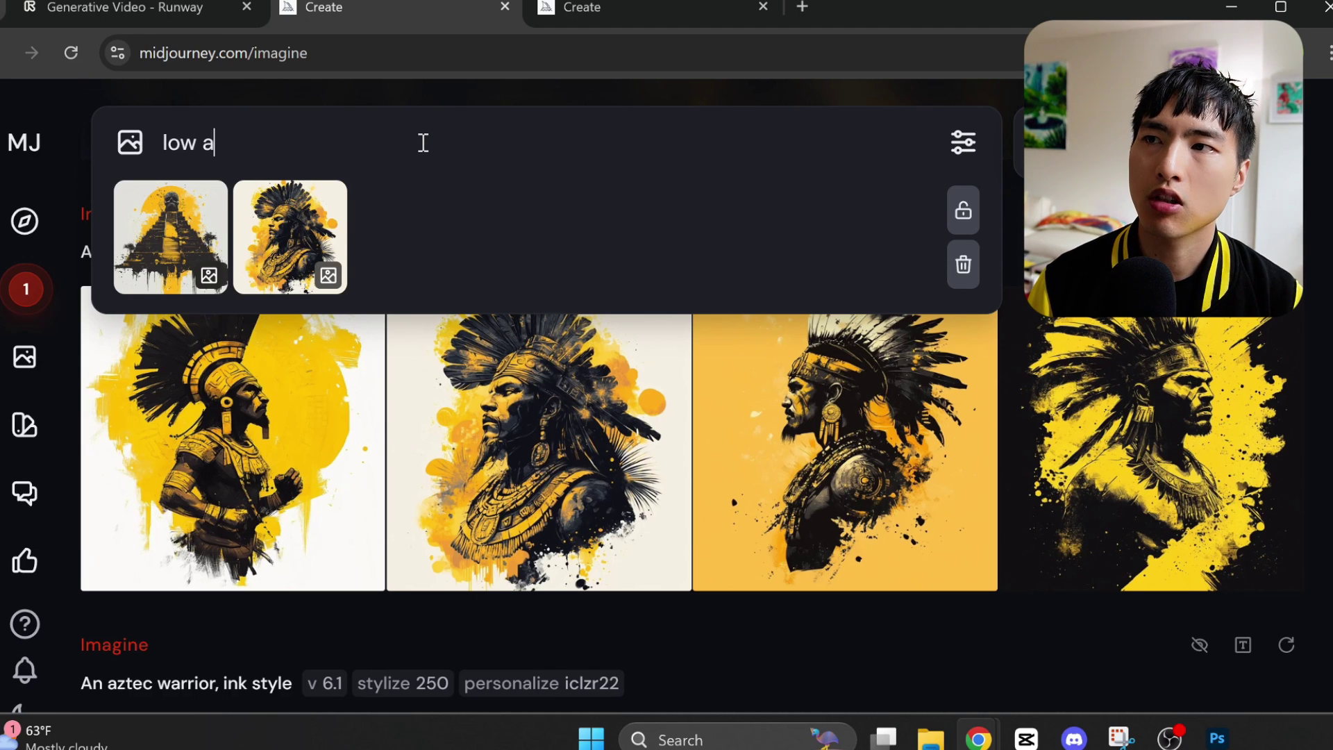
pyautogui.write('ngle shot of an army of conquistadors riding a horses, ink style. A Spanish galleon in the background. Black and yellow colors, white background --ar 16:9 --personalize iclzr22 --stylize 500')
# - Prompt conquistadors on horseback with a Spanish galleon at --ar 16:9, using both images as style references
pyautogui.moveTo(513, 177); pyautogui.dragTo(160, 144)
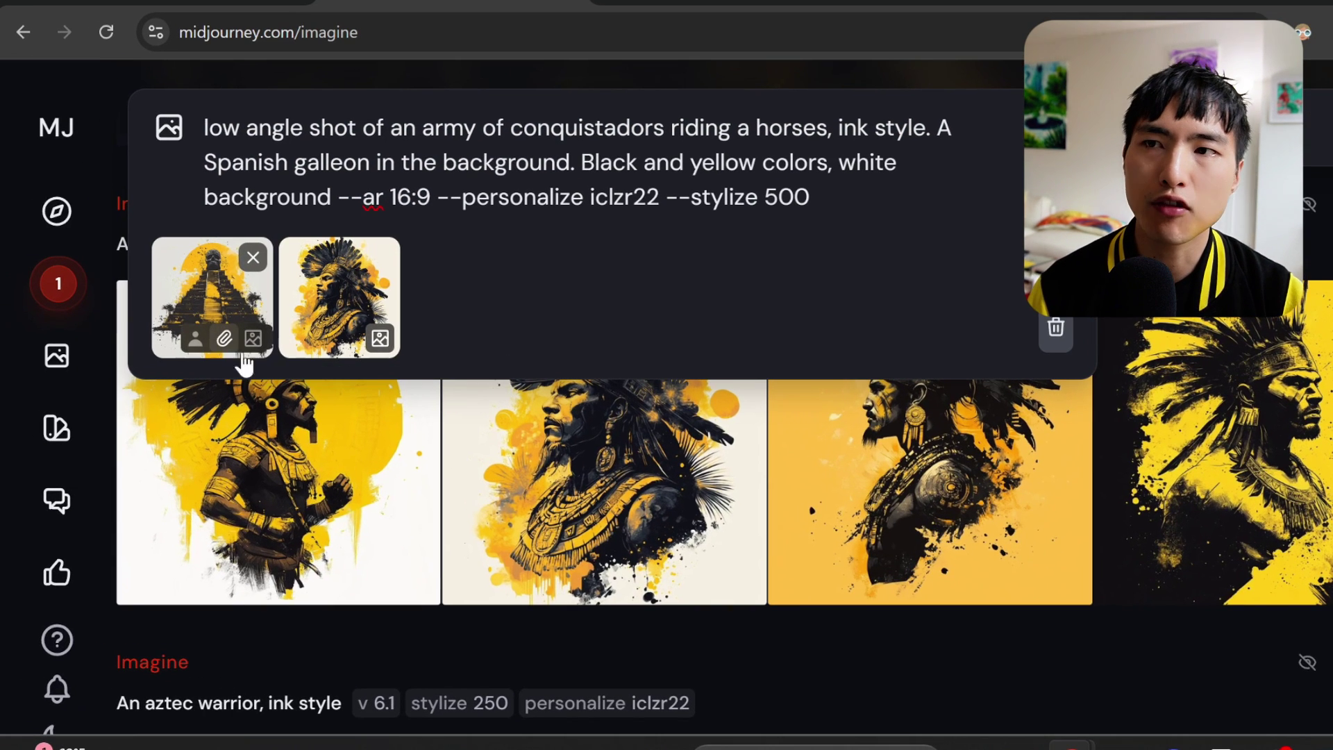
pyautogui.moveTo(339, 297)
pyautogui.click(350, 341)
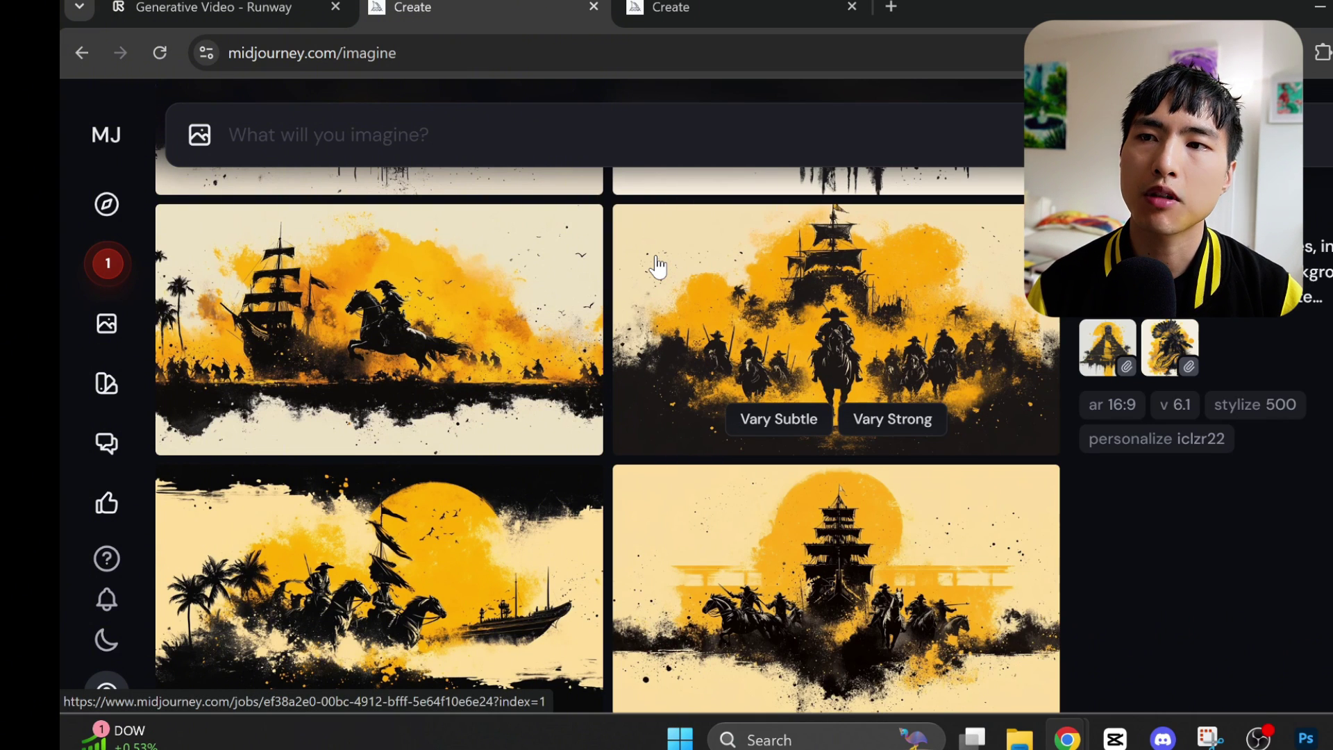
# - Upscale the riders-and-galleon image with Creative and open the upscaled image's options menu
pyautogui.rightClick(654, 256)
pyautogui.moveTo(734, 375)
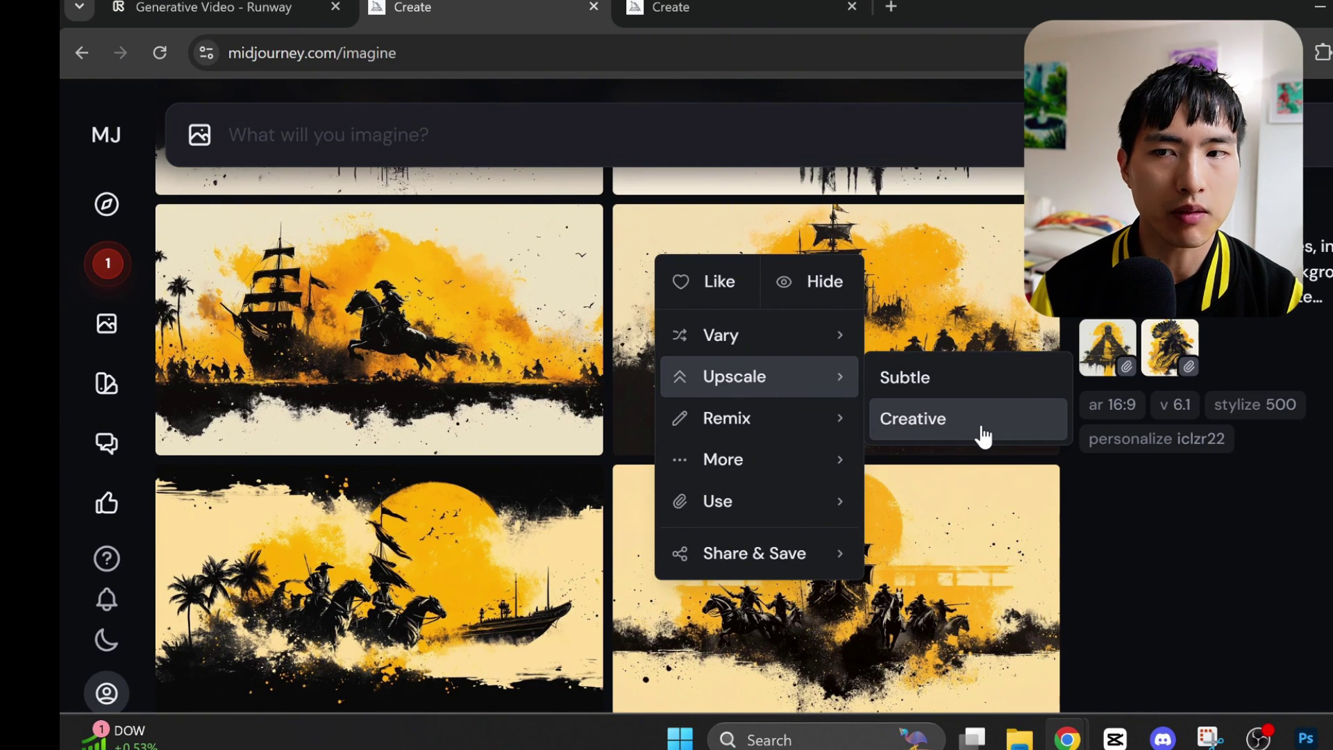
pyautogui.click(980, 426)
pyautogui.rightClick(481, 301)
pyautogui.moveTo(754, 552)
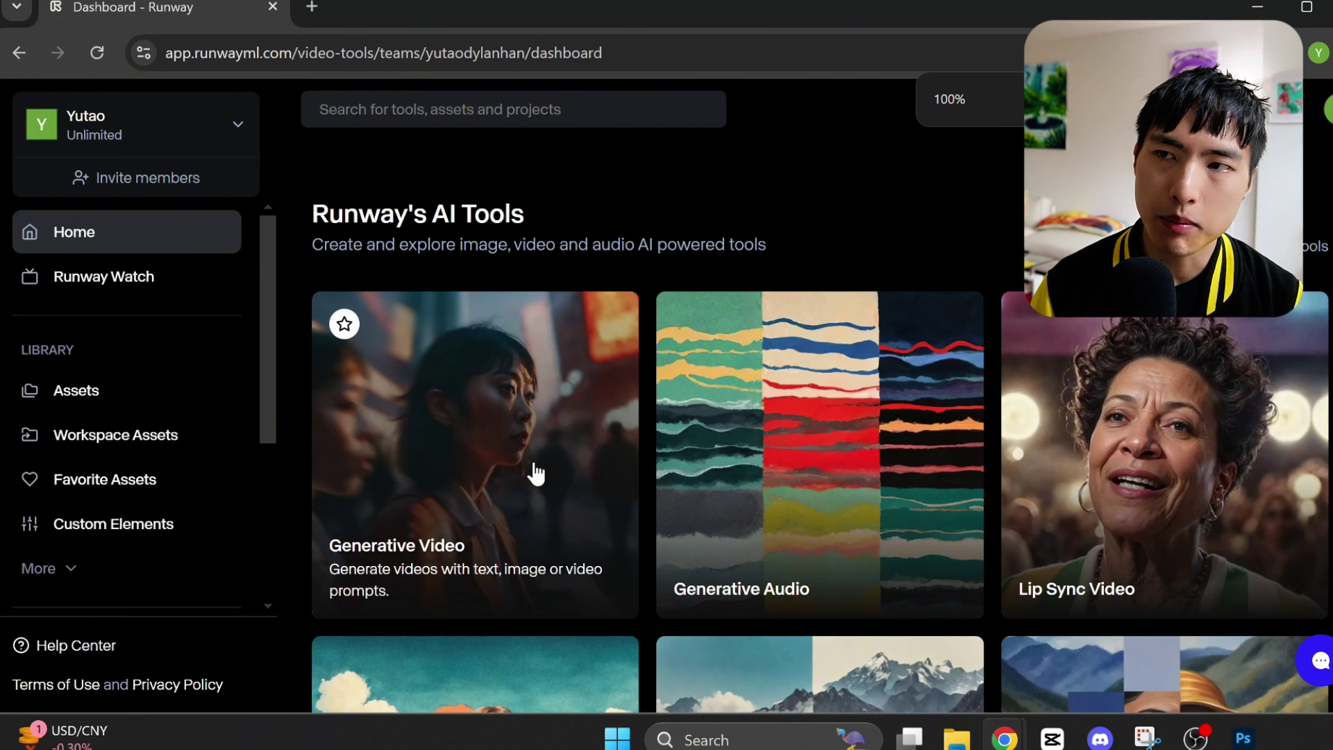
# - Load the conquistador invasion image from File Explorer into Gen-3 Alpha as the last frame
pyautogui.click(533, 475)
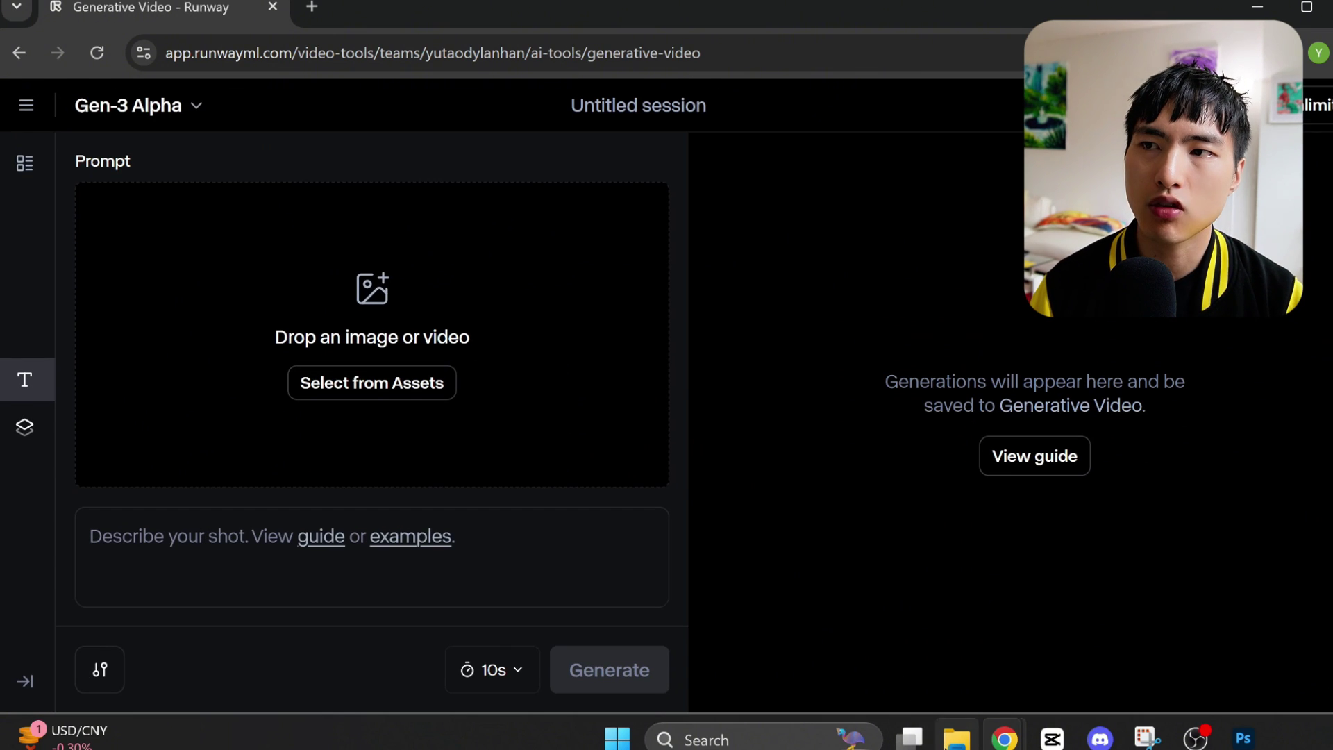
pyautogui.click(956, 739)
pyautogui.moveTo(670, 433)
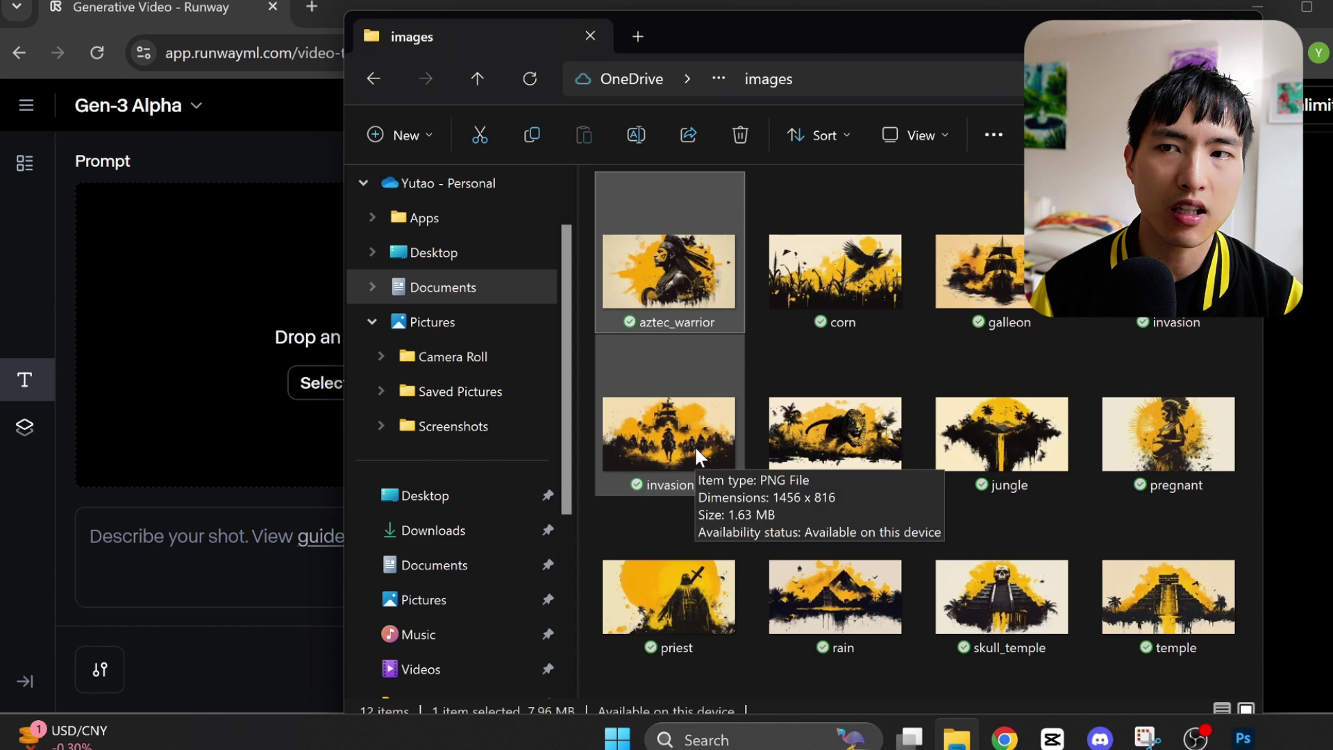
pyautogui.moveTo(695, 445); pyautogui.dragTo(189, 355)
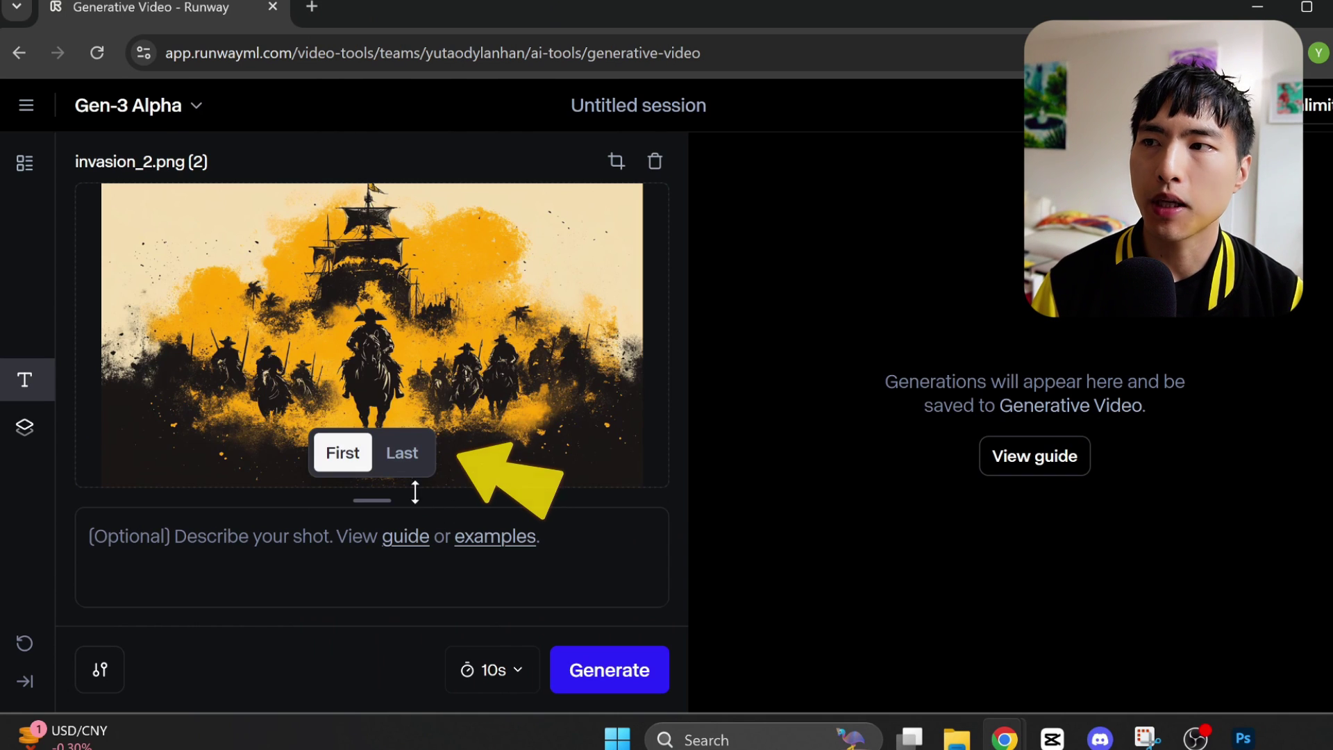
pyautogui.click(402, 459)
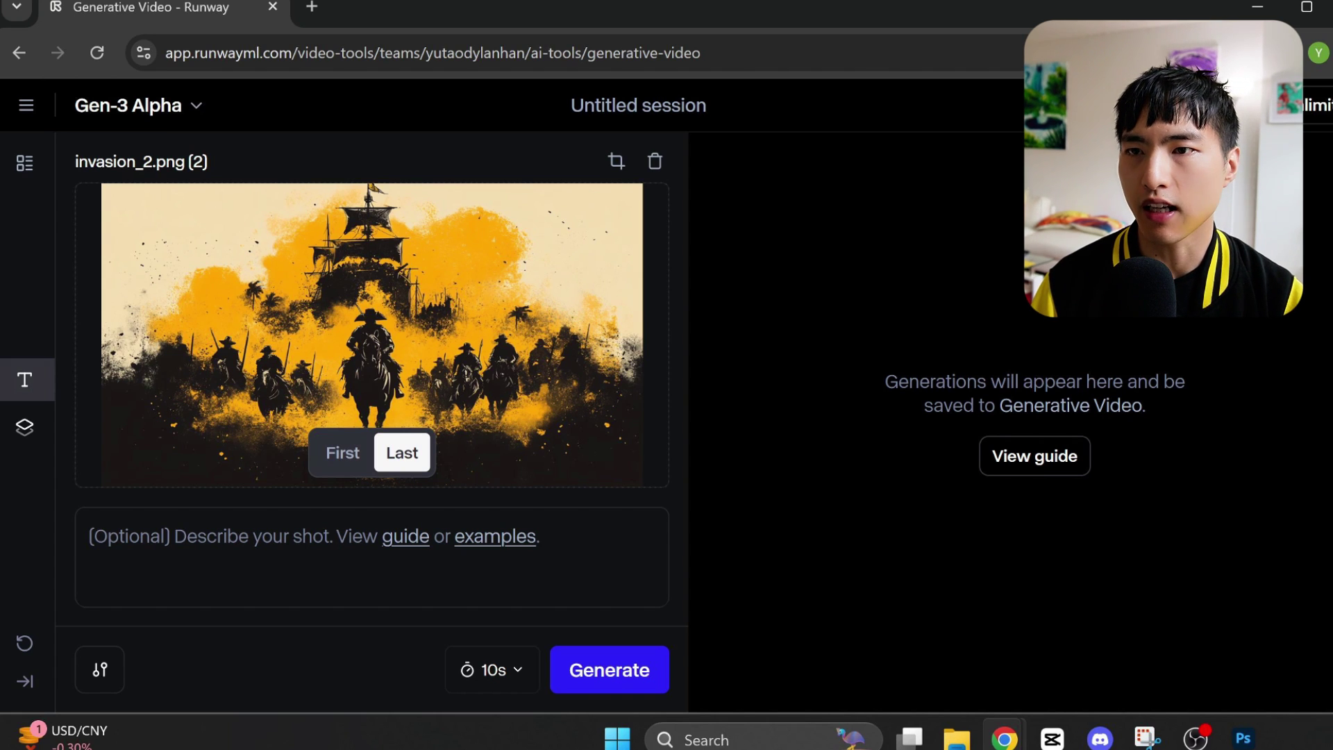
# - Paste the ink brushstroke reveal prompt and keep the video duration at 10 seconds
pyautogui.click(606, 566)
pyautogui.hotkey('ctrl', 'v')
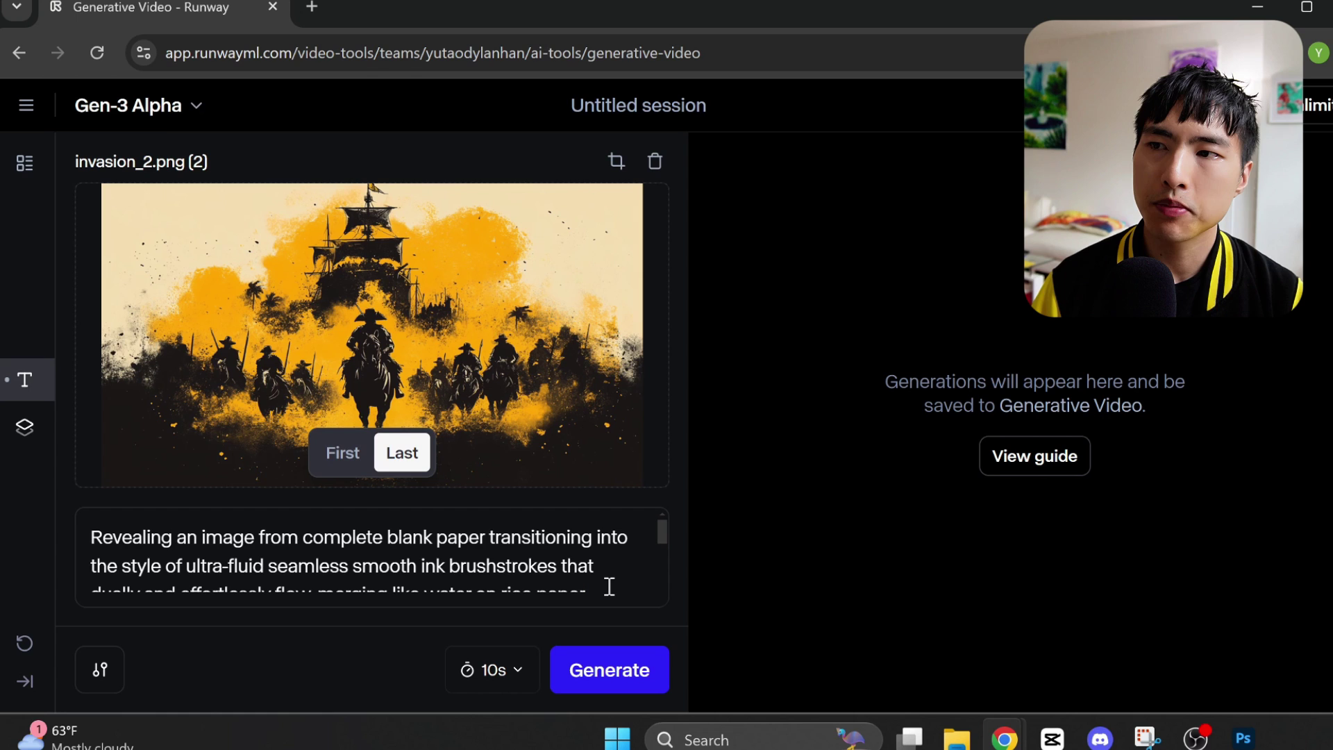
pyautogui.click(516, 680)
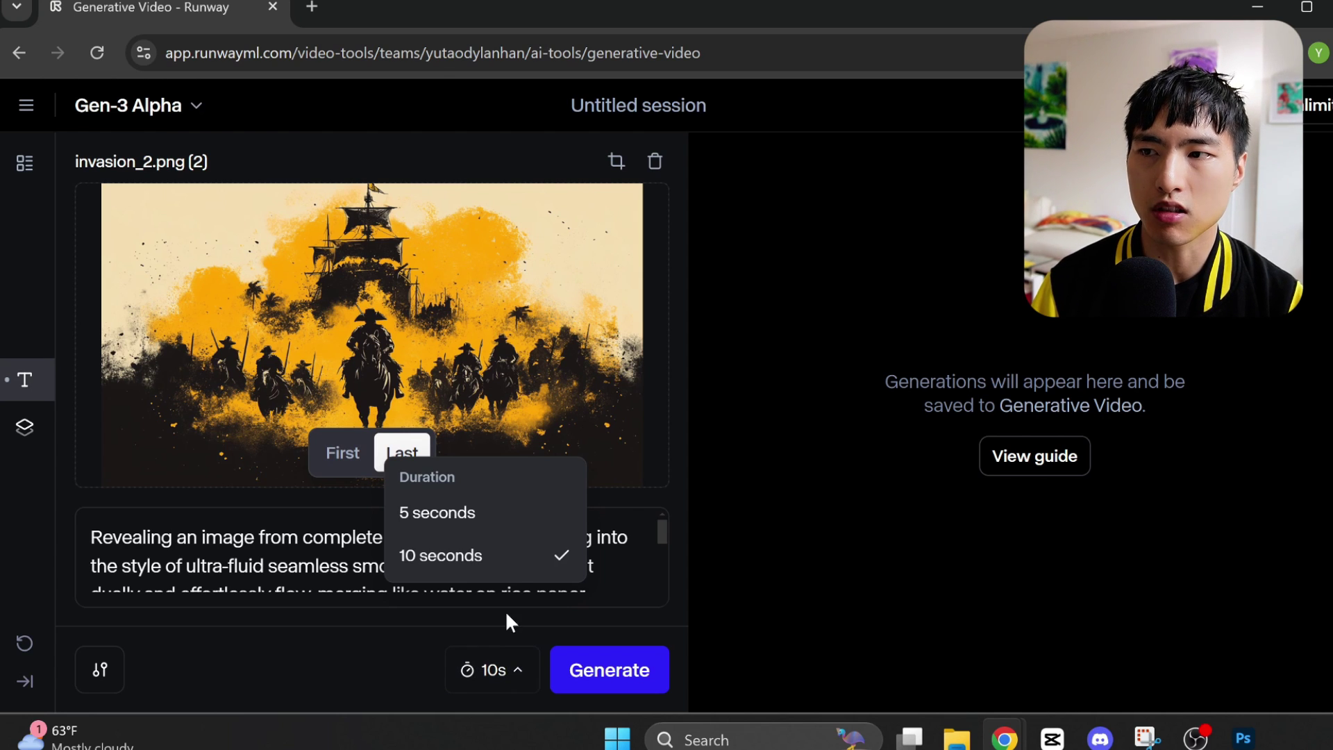
pyautogui.click(489, 685)
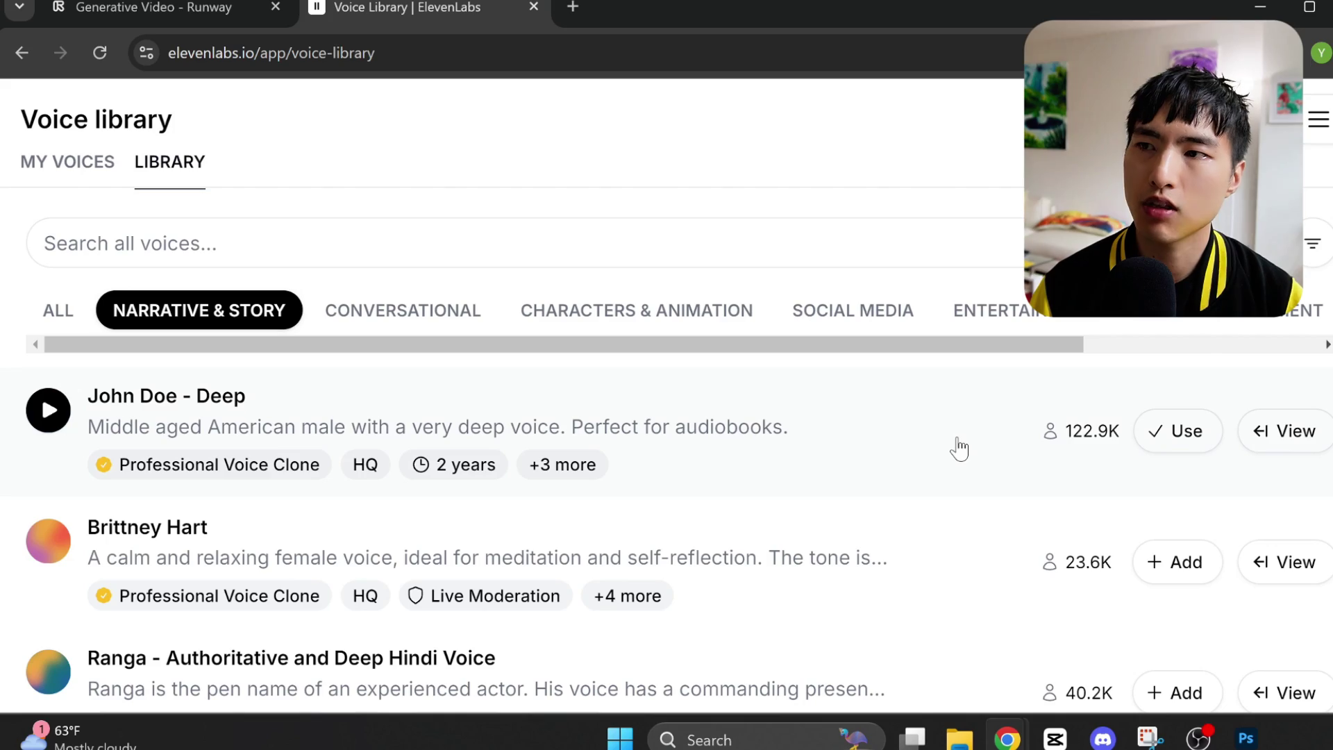
# - Pick the John Doe - Deep voice from the Voice Library for the jungle narration
pyautogui.click(1177, 431)
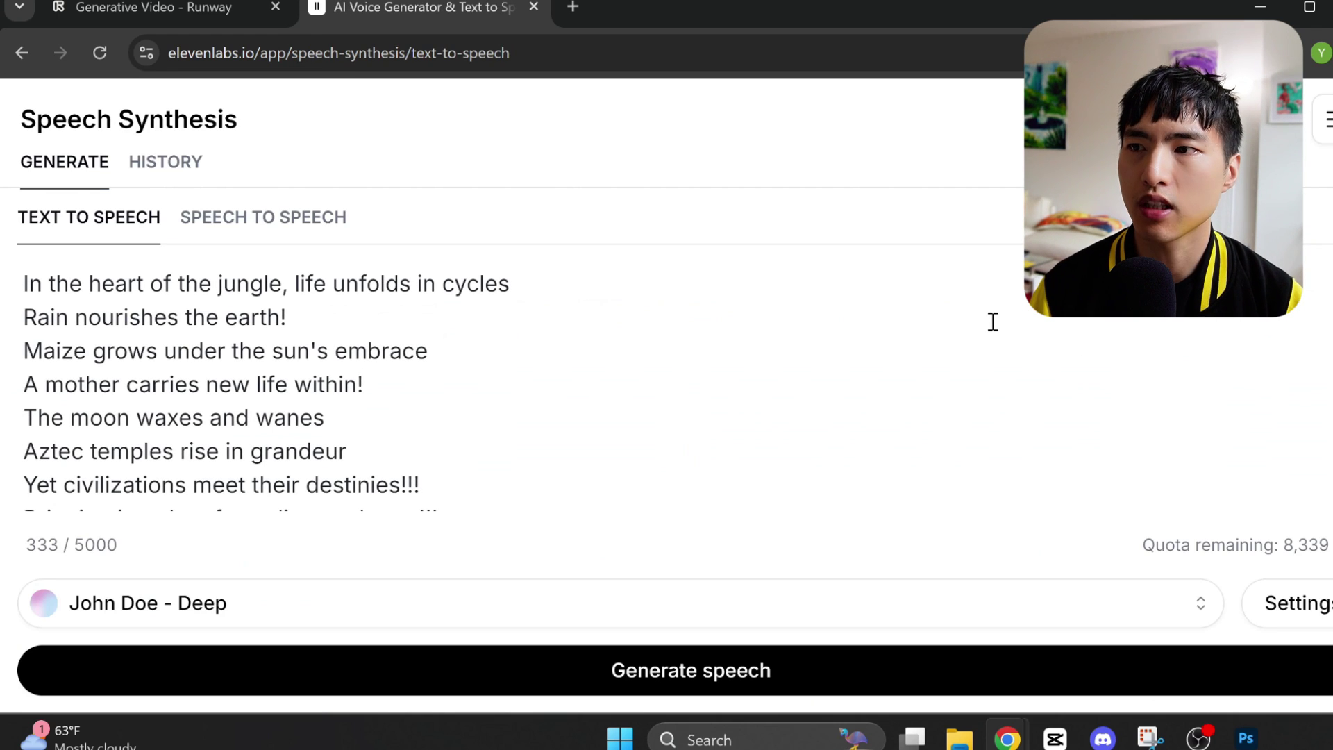